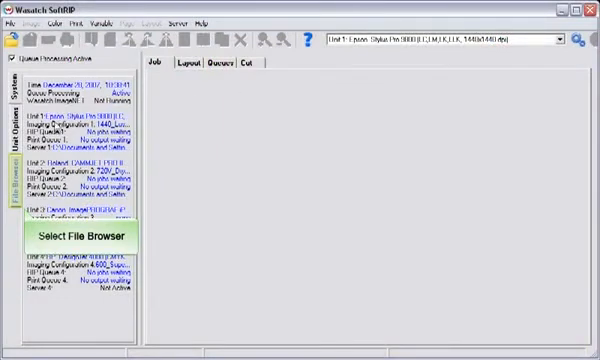
Step: Load logo.eps from the sample files as a job so the LOGO artwork previews
click(16, 172)
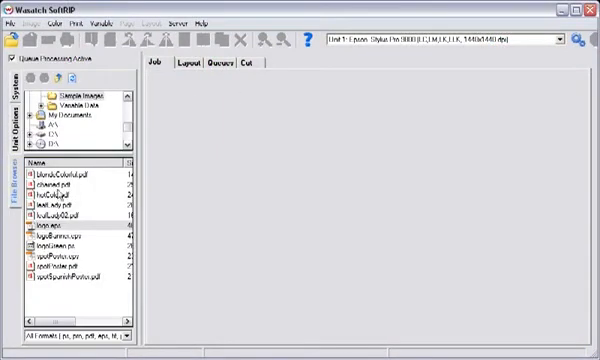
drag(72, 228, 211, 215)
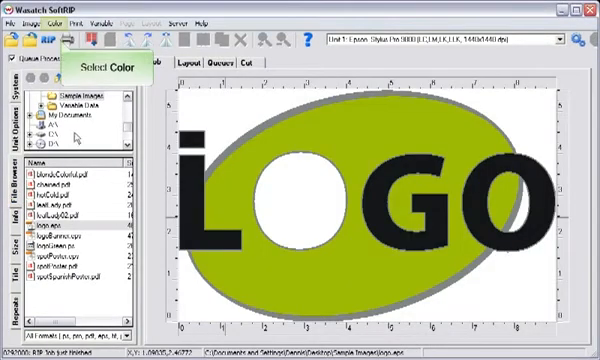
Step: In Special Colors, enlarge the preview and start replacing the green oval's CMYK 95,0,255,0 spot
click(55, 22)
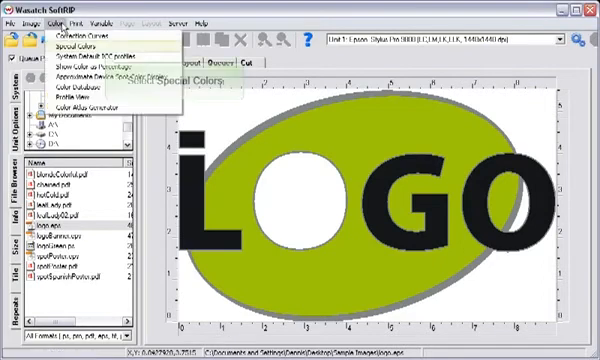
click(75, 46)
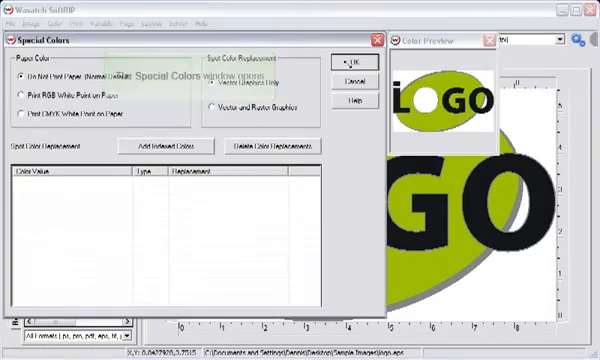
drag(503, 158, 596, 276)
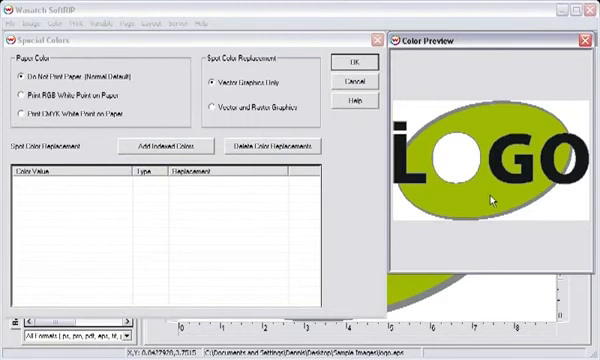
right_click(492, 200)
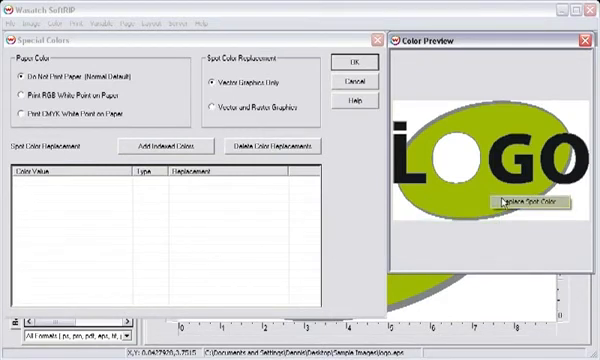
Step: Begin the spot color replacement with RGB as the replacement color space
click(520, 201)
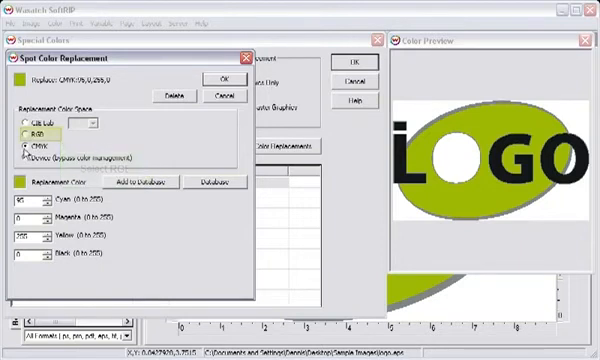
click(26, 134)
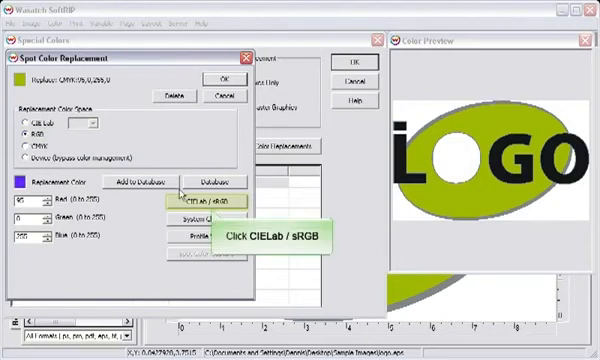
Step: Pick a bright cyan, RGB 0,243,255, in the CIE Illuminant D65 picker
click(183, 203)
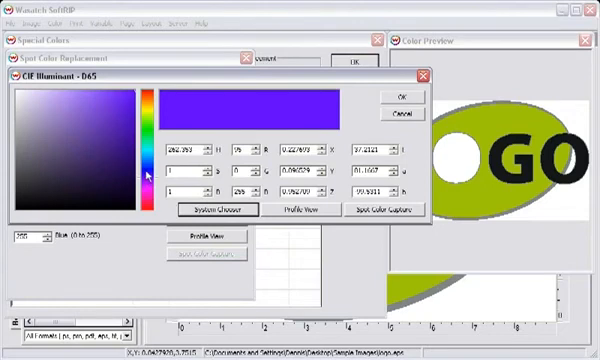
click(146, 170)
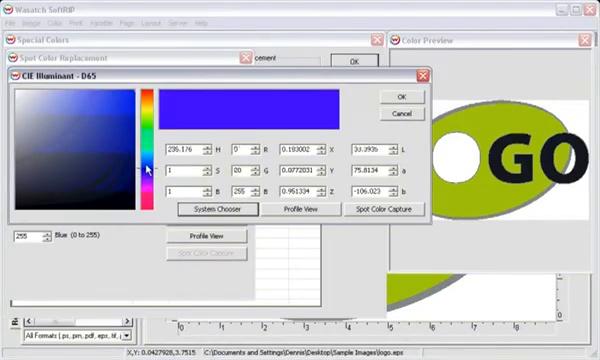
click(146, 155)
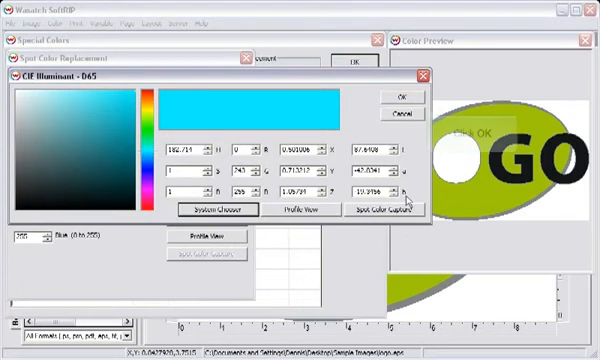
Step: Confirm the cyan replacement so the oval previews cyan, then reopen the replacement entry
click(401, 97)
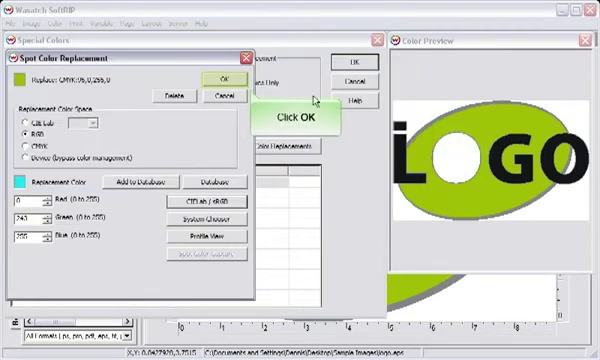
click(226, 78)
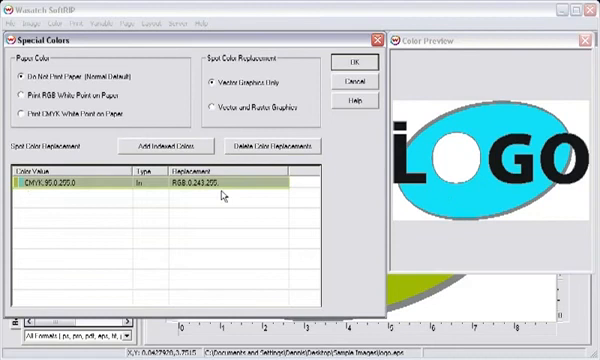
right_click(60, 184)
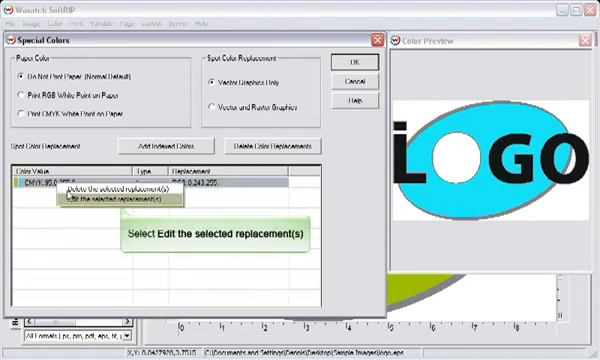
Step: Edit the replacement to green RGB 117,216,0 so the oval previews green again
click(72, 198)
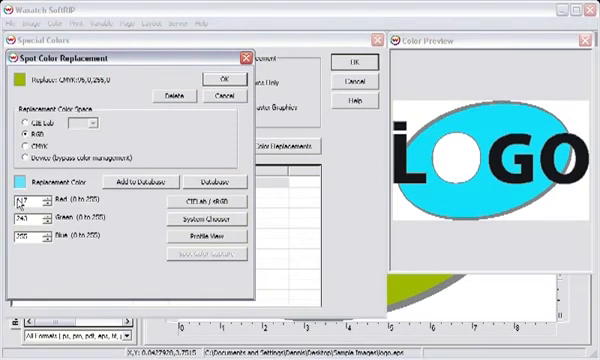
key(Tab)
text(216)
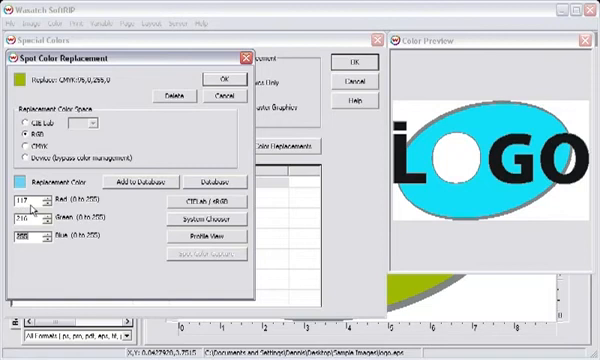
key(Tab)
text(0)
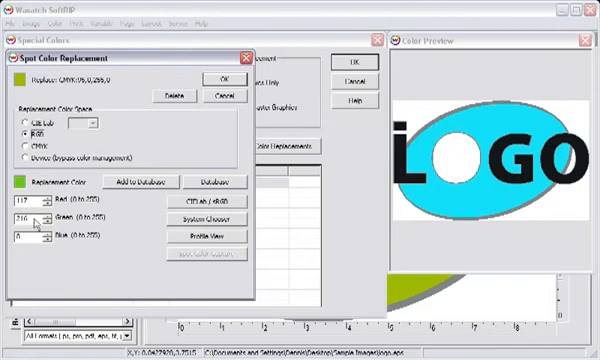
click(222, 80)
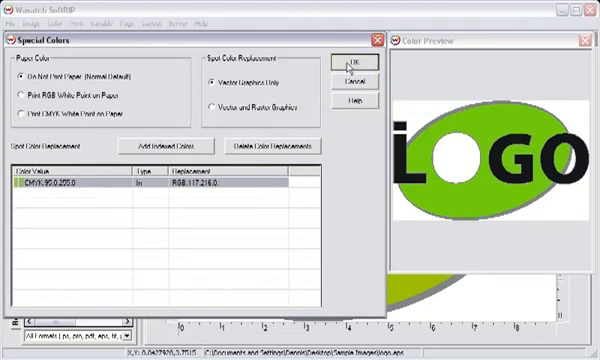
Step: Save the imaging configuration as 1440_LusterPaper_CMYKLKLLK_greenSpot
click(350, 64)
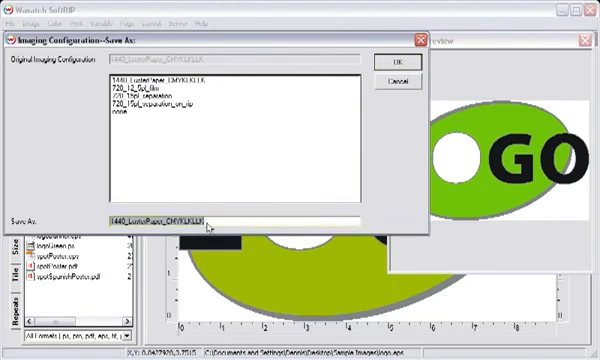
text(_greenSpot)
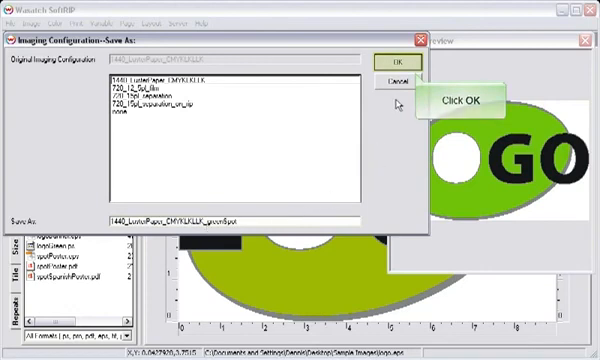
click(397, 62)
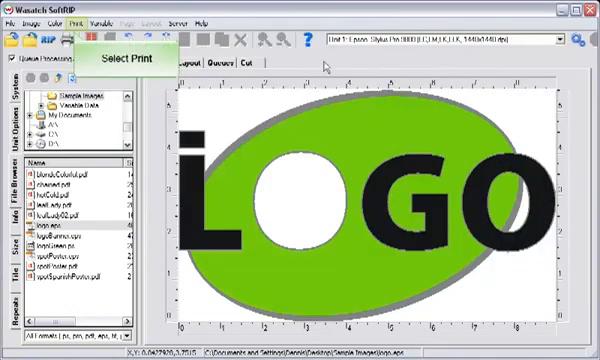